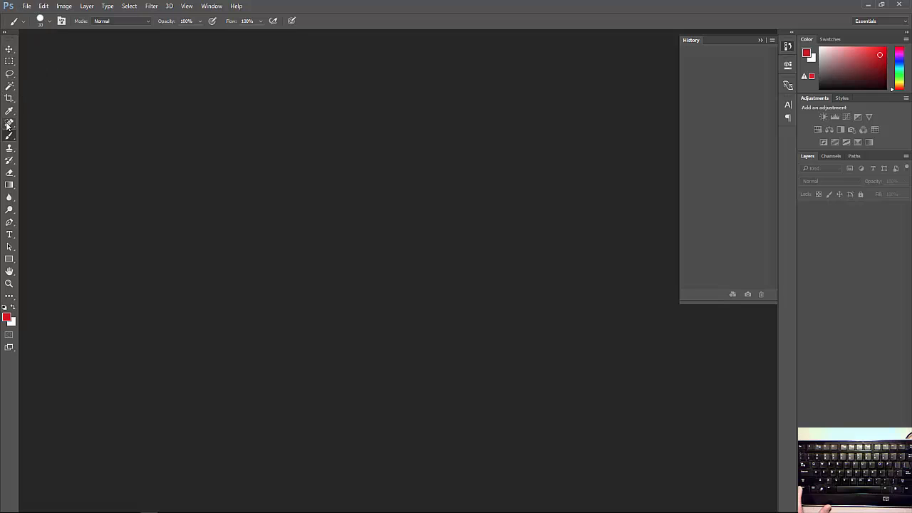
Activate the Move, Rectangular Marquee and Lasso tools in turn to view the options each one offers.
left_click(9, 49)
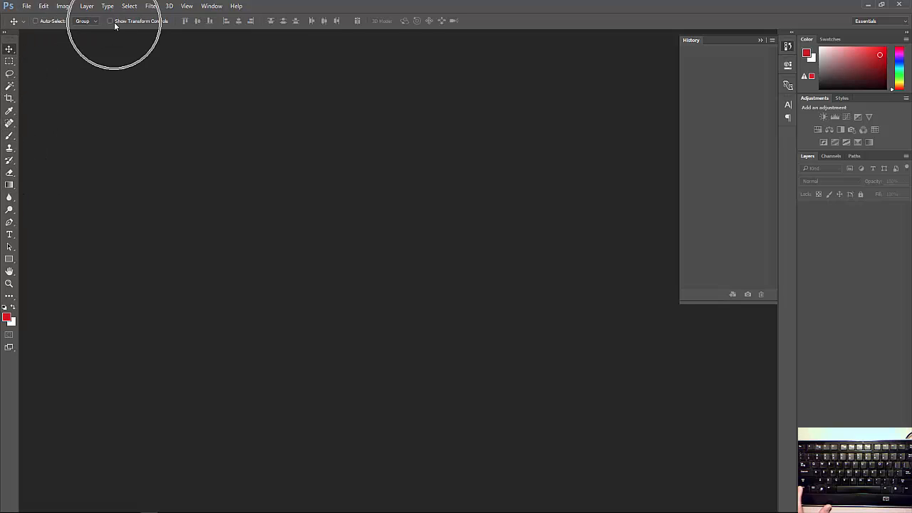
key("m")
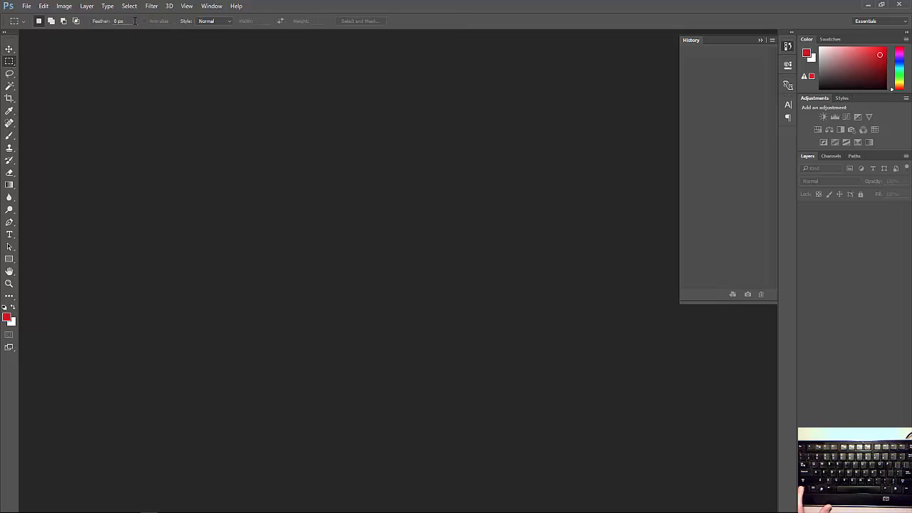
left_click(10, 74)
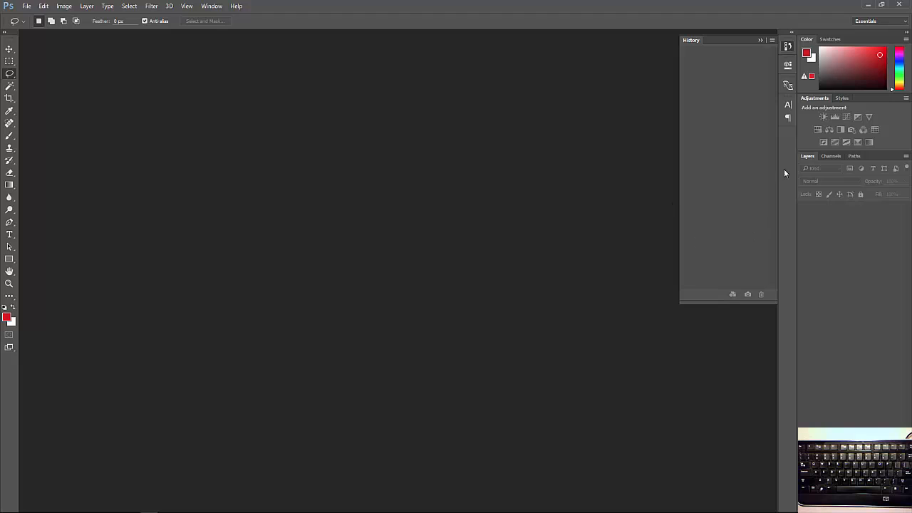
Collapse the History panel, expand it again, and leave it collapsed.
left_click(760, 41)
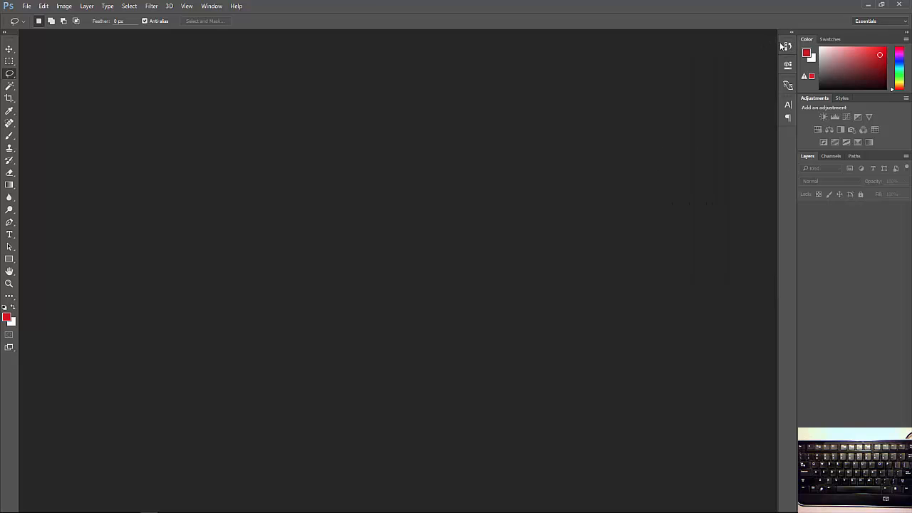
left_click(787, 47)
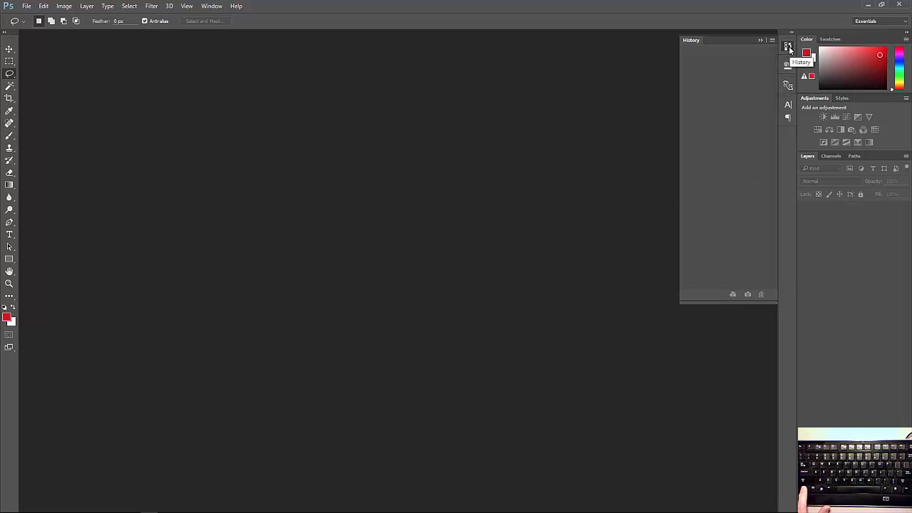
left_click(788, 47)
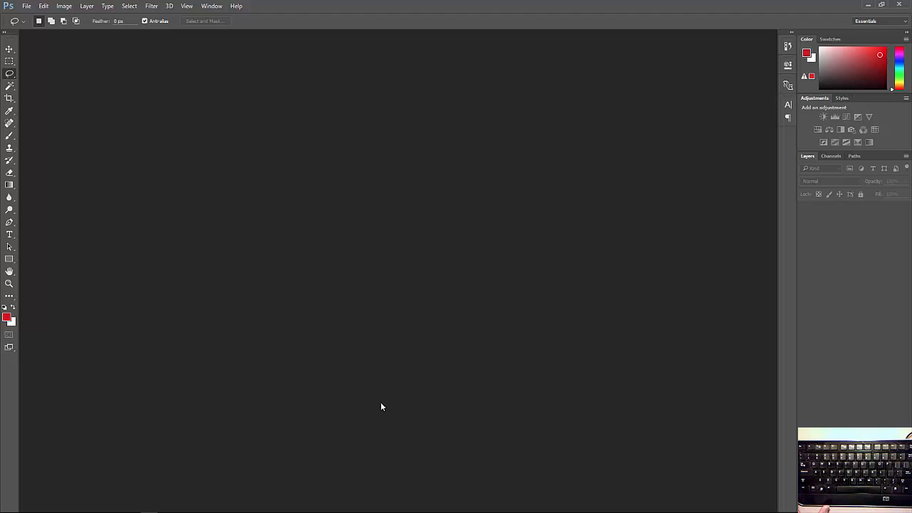
Open the butterfly image from the FACTORY_IMAGE (E:) drive, accepting the default Camera Raw settings.
left_click(30, 6)
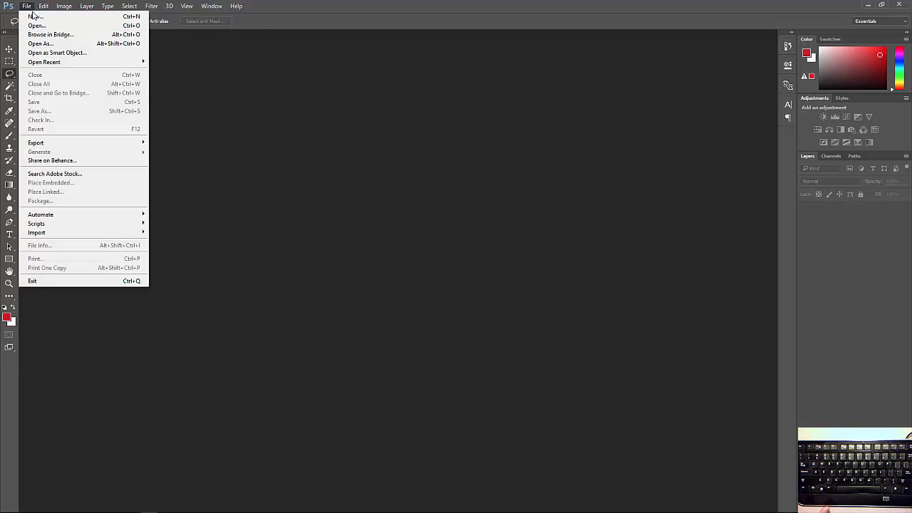
left_click(35, 25)
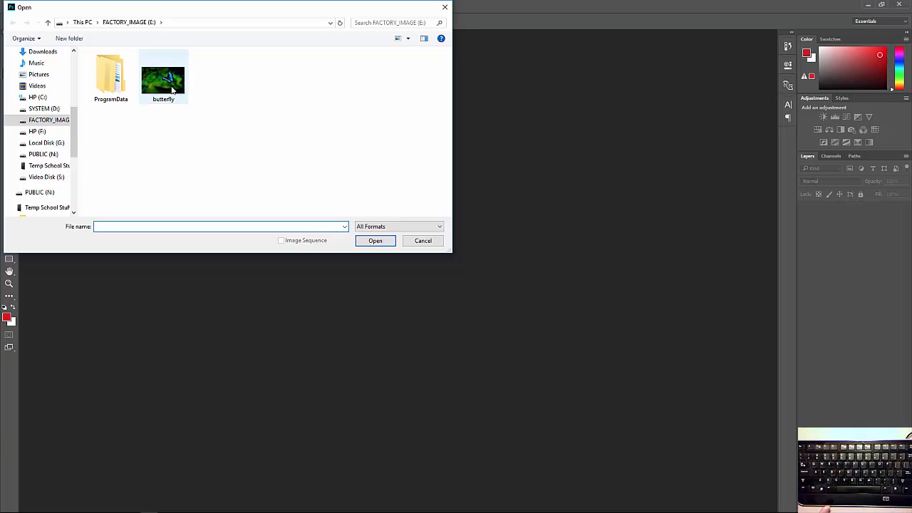
left_click(171, 87)
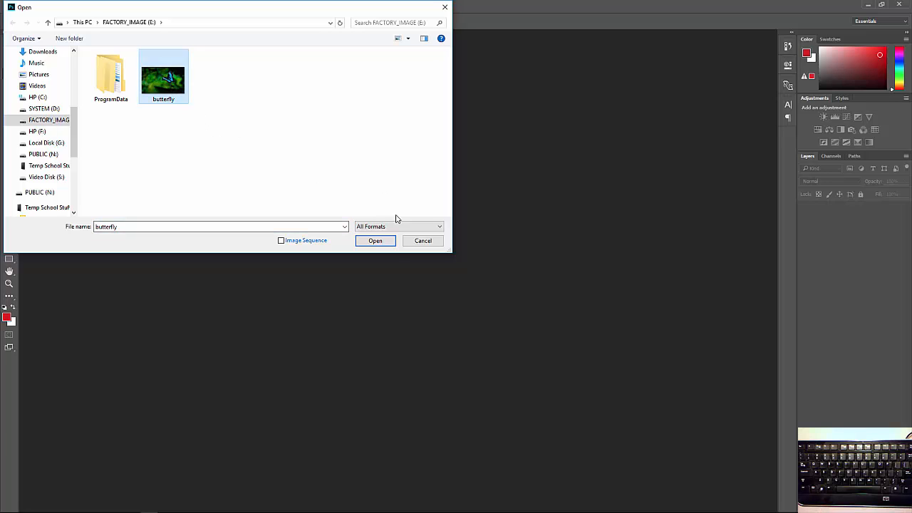
left_click(382, 243)
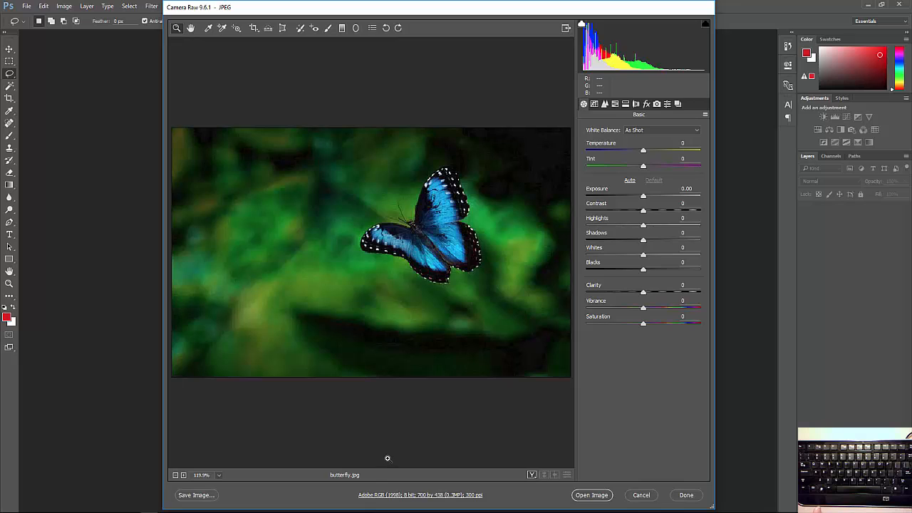
left_click(593, 497)
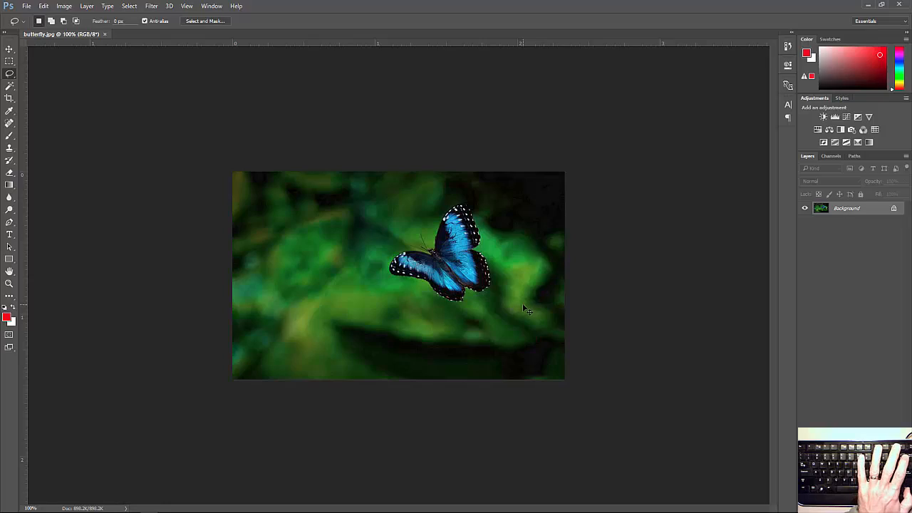
Magnify the butterfly photo to 600% to examine its pixels, and reduce the view back to 200%.
key("ctrl+plus")
key("ctrl+plus")
key("ctrl+plus")
key("ctrl+plus")
key("ctrl+plus")
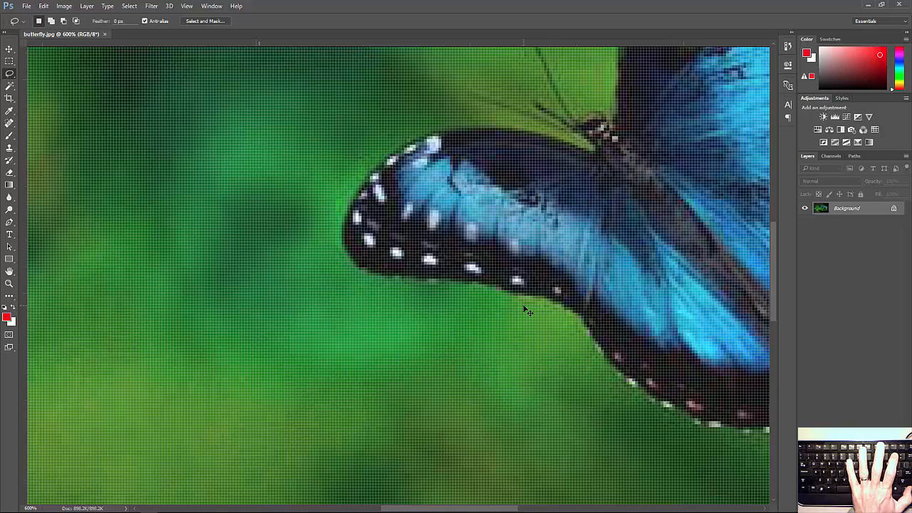
key("ctrl+minus")
key("ctrl+minus")
key("ctrl+minus")
key("ctrl+minus")
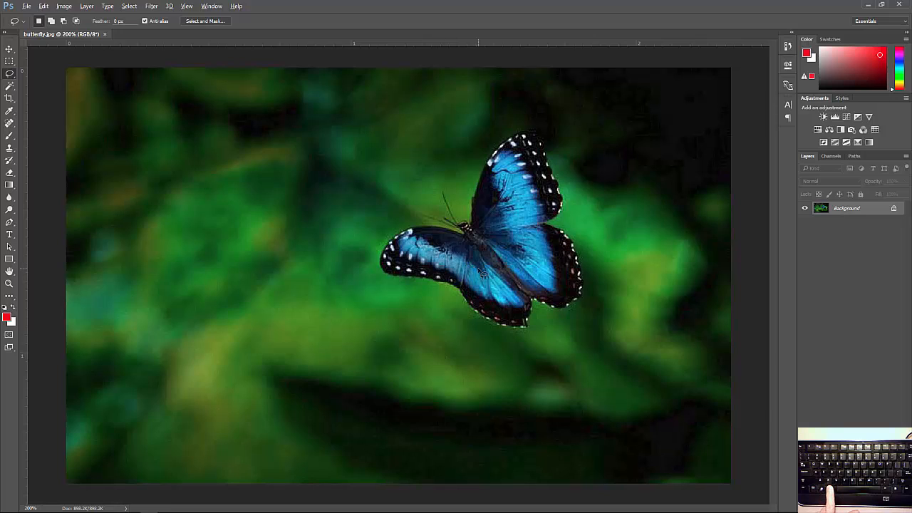
Zoom gradually in and out to about 628% and pan around to examine the butterfly's wings, head and body.
scroll(482, 273, "up", 3)
scroll(481, 278, "down", 4)
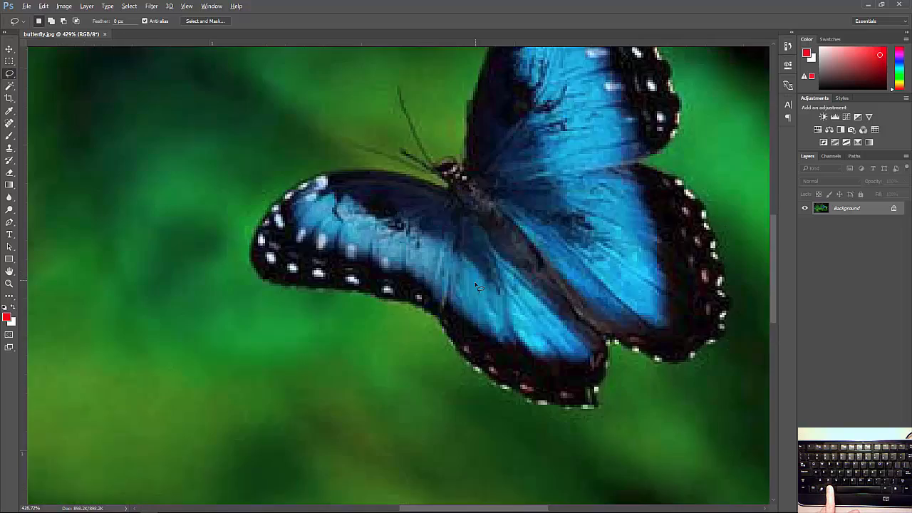
scroll(479, 308, "up", 3)
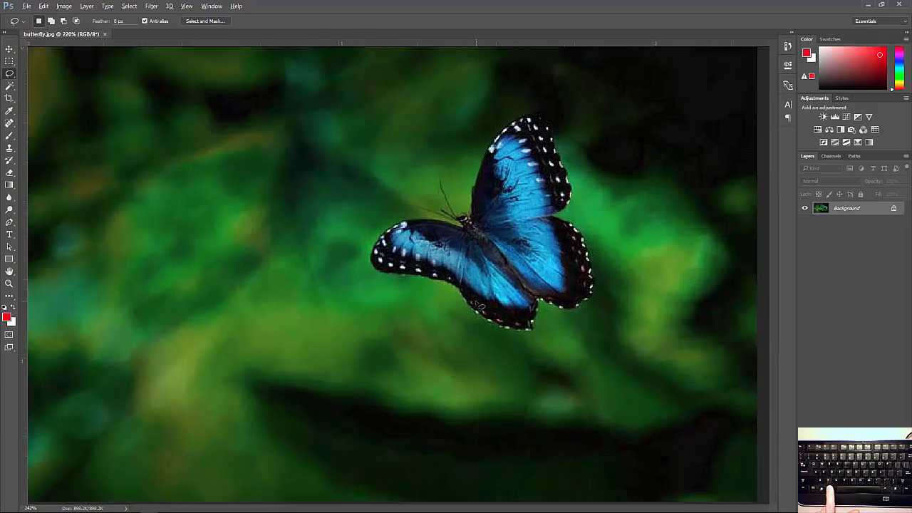
scroll(579, 193, "up", 1)
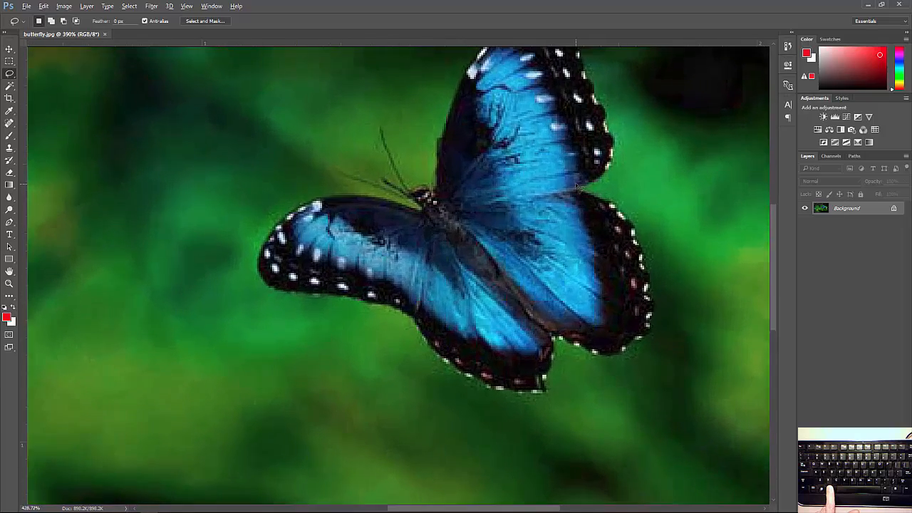
scroll(577, 186, "up", 2)
scroll(552, 194, "down", 5)
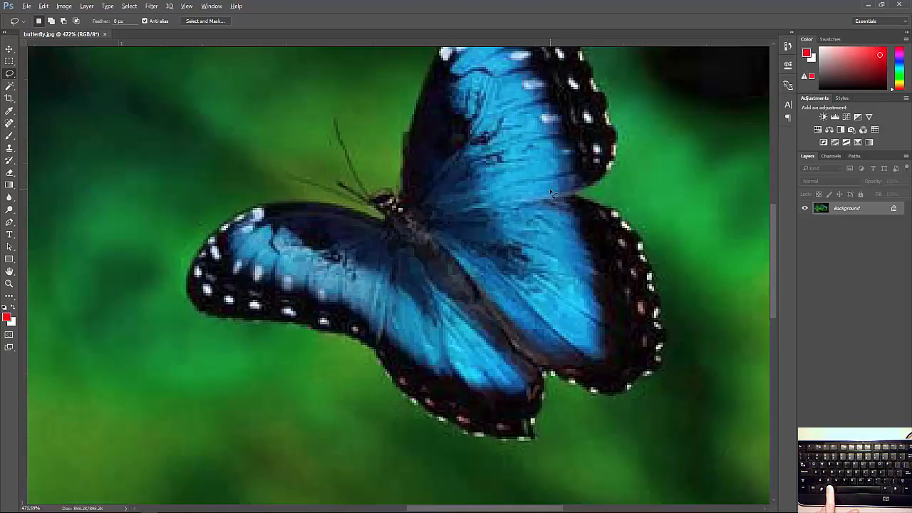
scroll(491, 250, "up", 5)
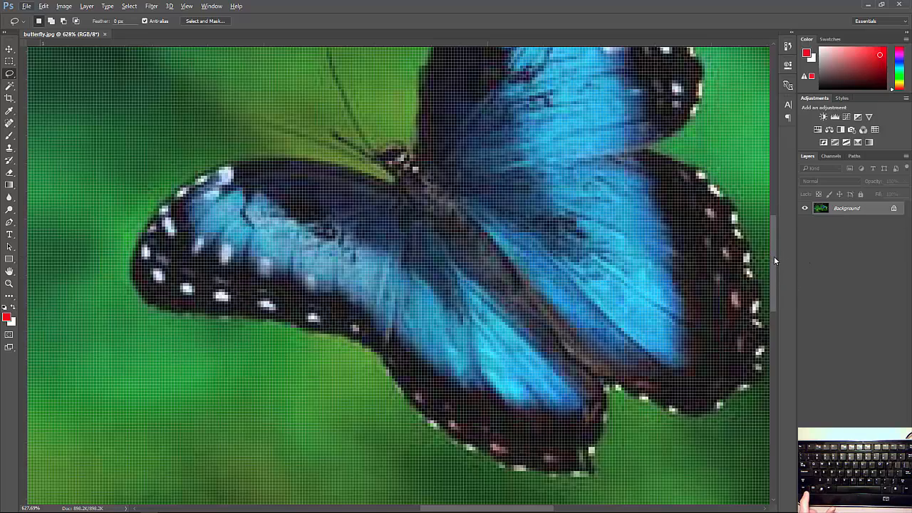
left_click_drag(772, 256, 767, 215)
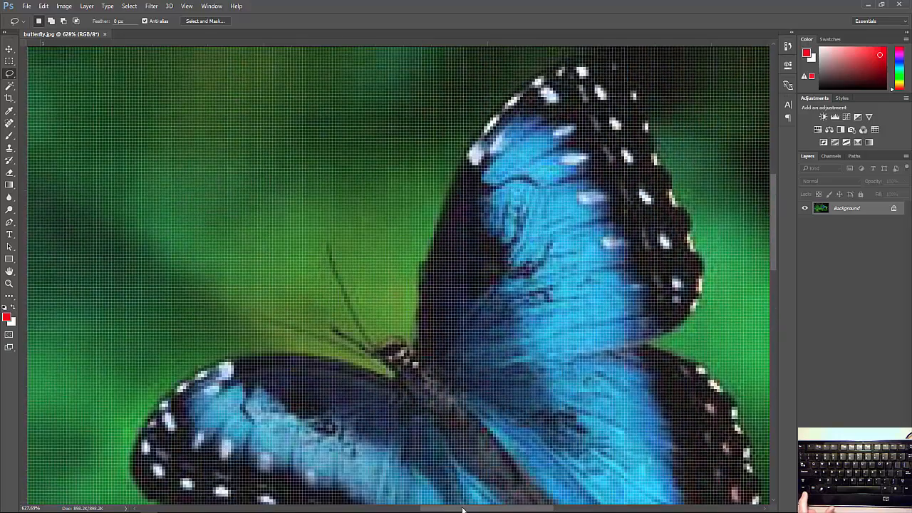
left_click_drag(466, 510, 485, 501)
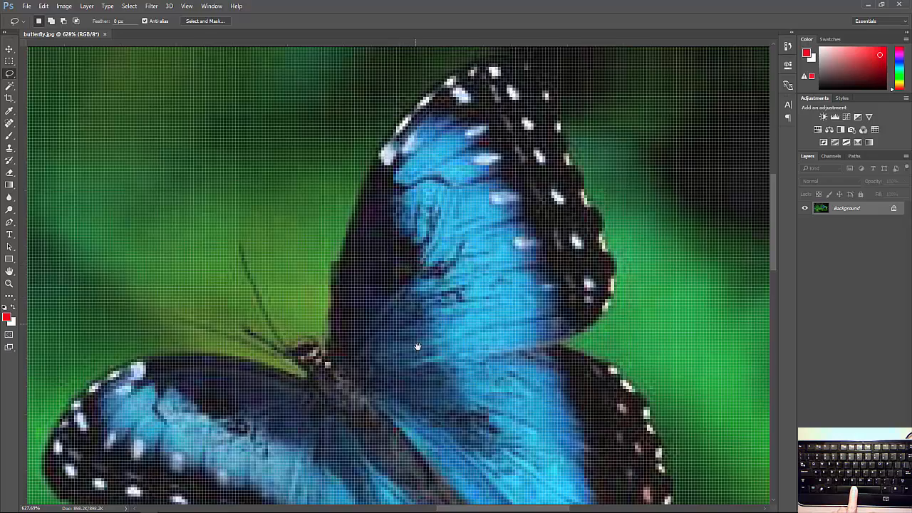
left_click_drag(387, 391, 418, 275)
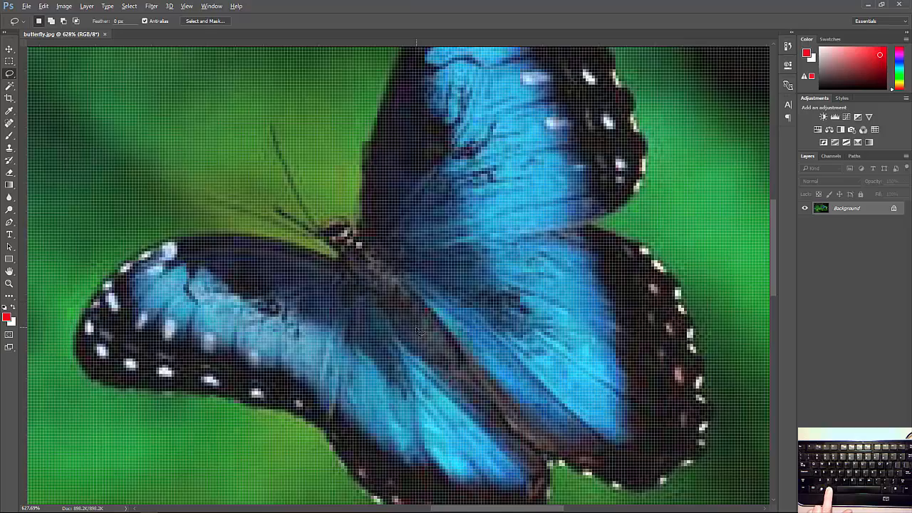
Examine the butterfly against its background at several magnifications, ending at about 266% with the whole butterfly in view.
scroll(415, 327, "up", 5)
scroll(419, 331, "down", 6)
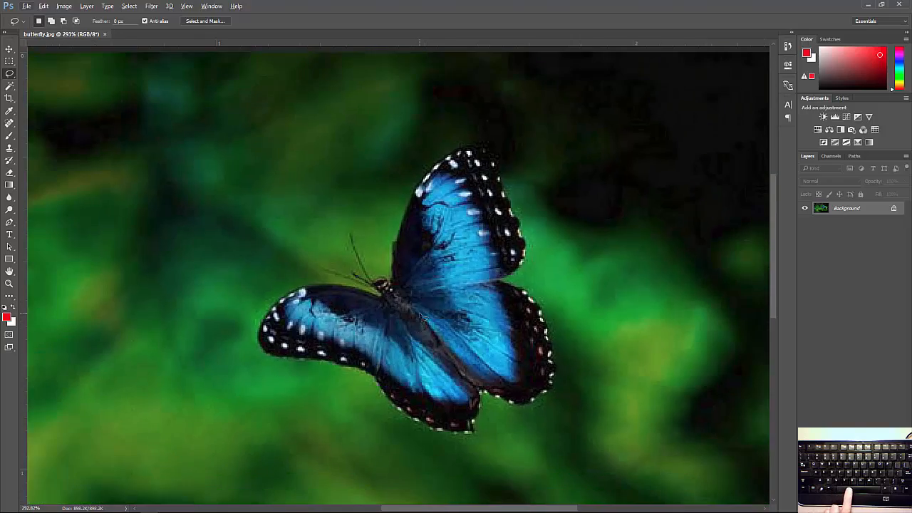
mouse_move(433, 295)
left_mouse_down()
mouse_move(374, 328)
mouse_move(325, 228)
mouse_move(532, 195)
mouse_move(667, 245)
mouse_move(610, 354)
mouse_move(553, 294)
mouse_move(554, 271)
left_mouse_up()
scroll(456, 271, "down", 5)
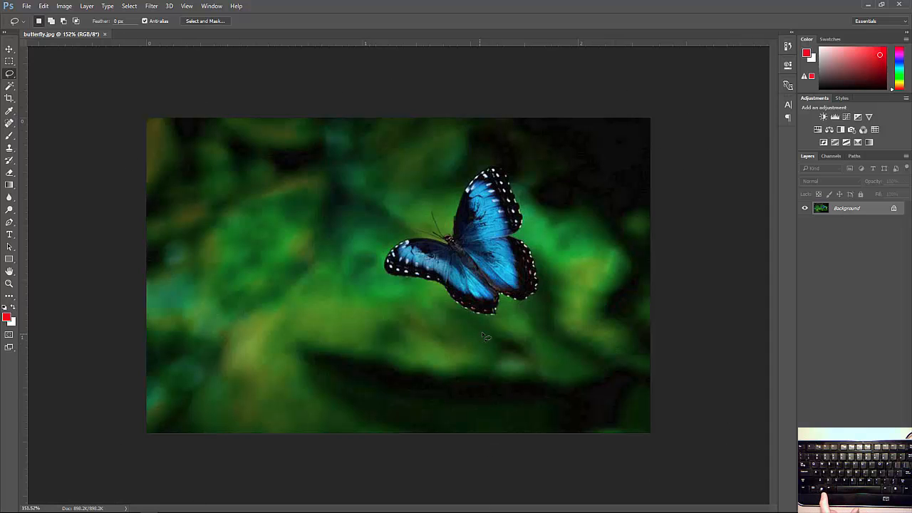
scroll(432, 295, "up", 5)
key("space")
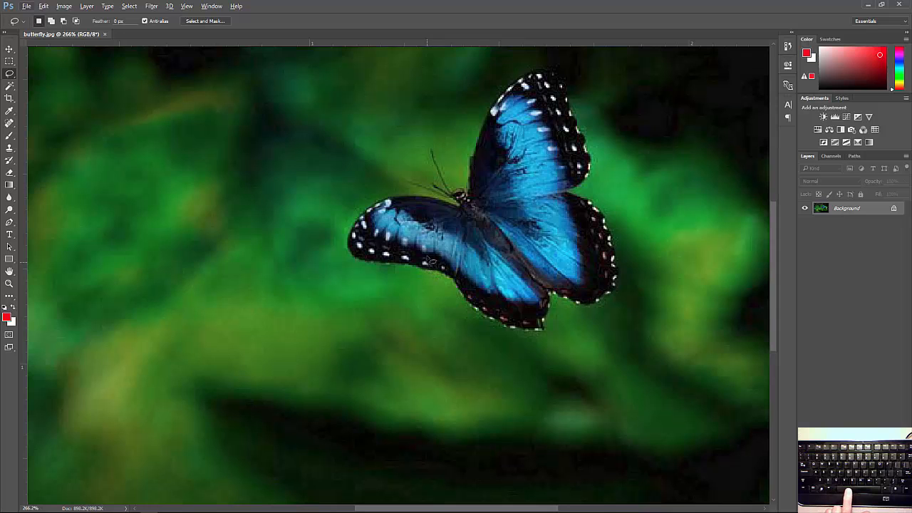
mouse_move(468, 236)
left_mouse_down()
mouse_move(371, 304)
mouse_move(449, 344)
mouse_move(569, 263)
mouse_move(478, 115)
mouse_move(292, 177)
mouse_move(250, 279)
mouse_move(505, 306)
mouse_move(531, 264)
mouse_move(523, 249)
mouse_move(450, 238)
mouse_move(415, 271)
mouse_move(421, 294)
left_mouse_up()
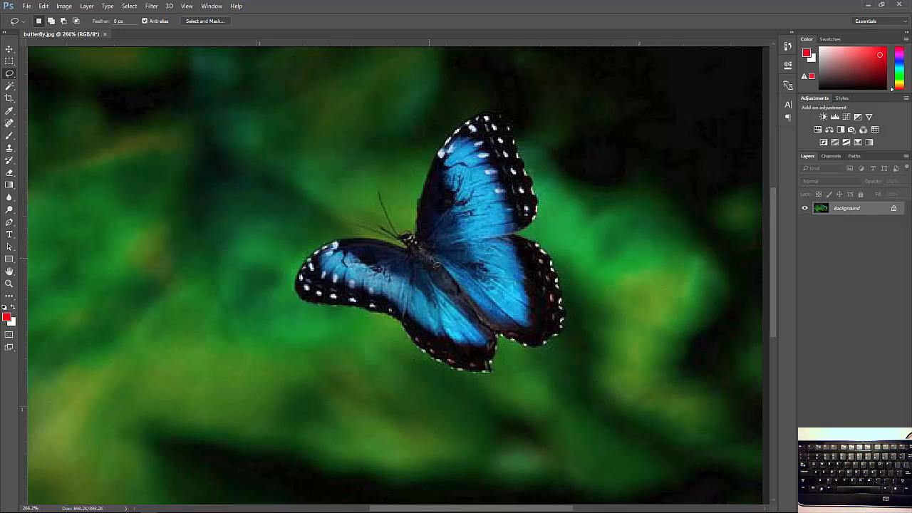
Unlock the Background layer so that it becomes a regular editable layer.
left_click(823, 208, "ctrl")
left_click(823, 207, "ctrl")
left_click(823, 207, "ctrl")
left_click(823, 208, "ctrl")
left_click(893, 210)
Hide and show the unlocked butterfly layer several times to compare it with the transparent canvas, leaving it shown.
left_click(805, 208)
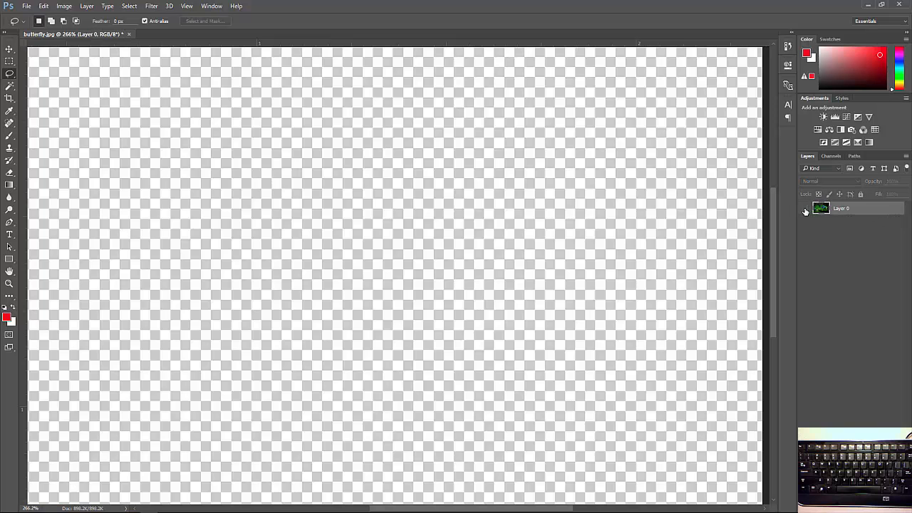
left_click(805, 209)
left_click(804, 209)
left_click(804, 208)
left_click(805, 209)
left_click(805, 209)
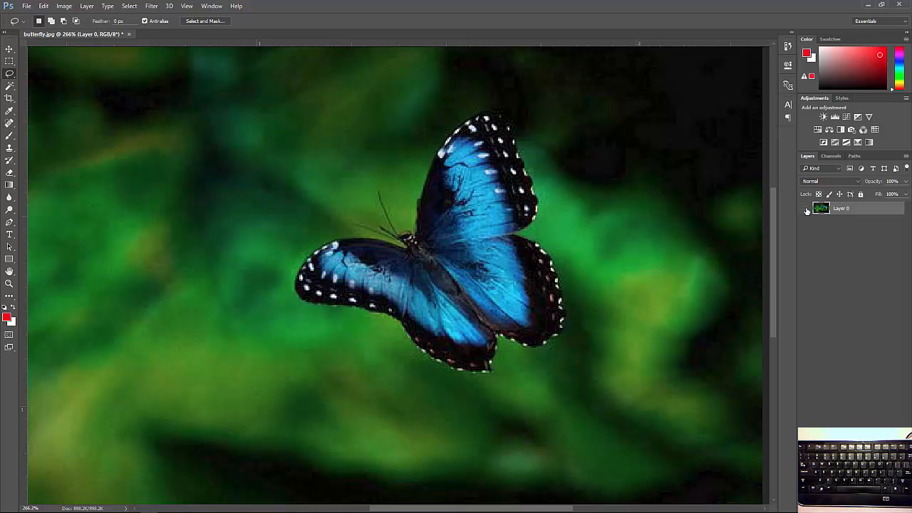
left_click(805, 209)
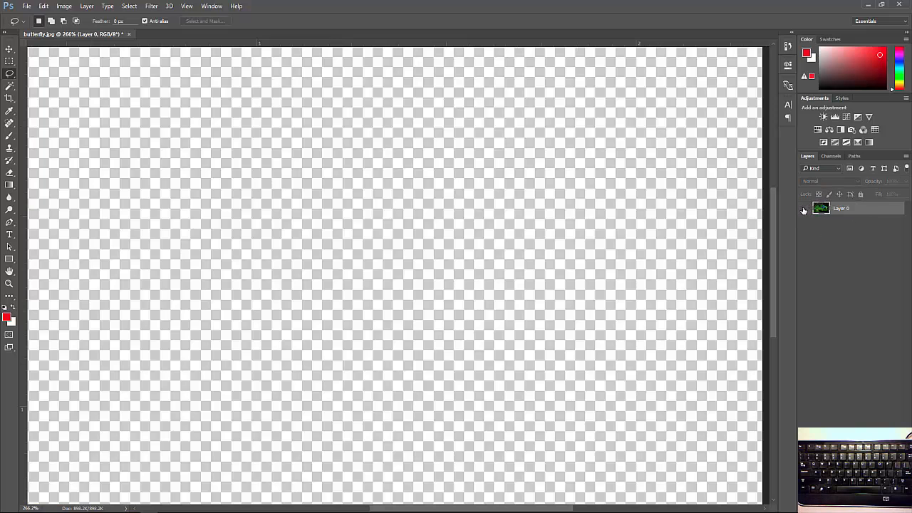
left_click(804, 209)
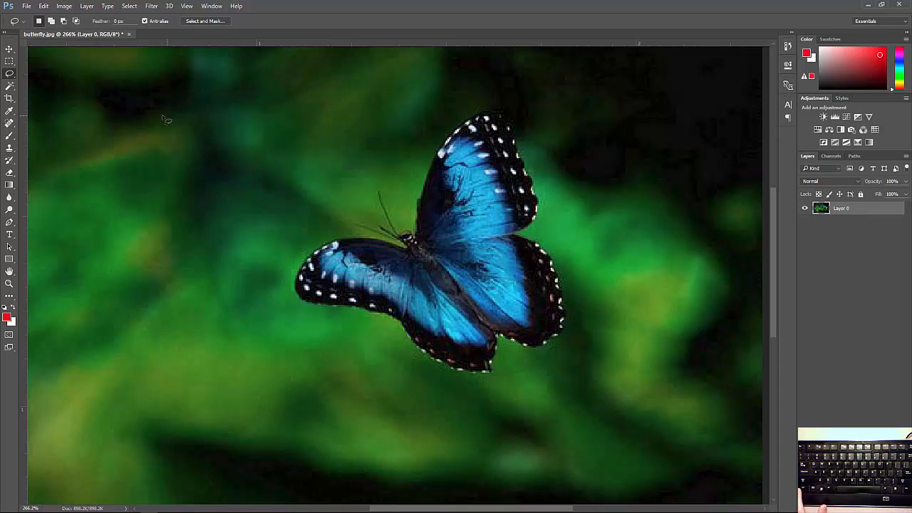
Activate the Move tool and switch from it to the Elliptical Marquee tool.
left_click(9, 51)
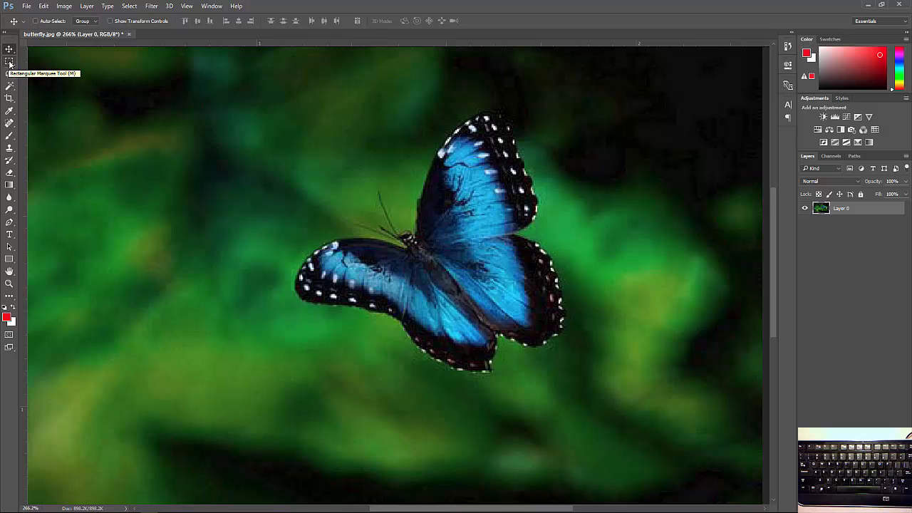
left_click(9, 63)
left_click(50, 70)
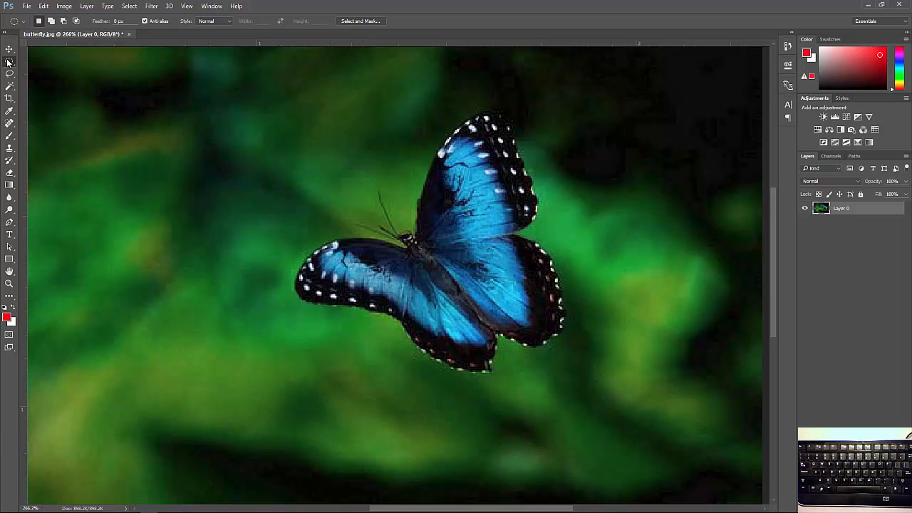
Draw a rectangular marquee selection around the whole butterfly and shift the selection outline slightly to the right.
left_click(9, 62)
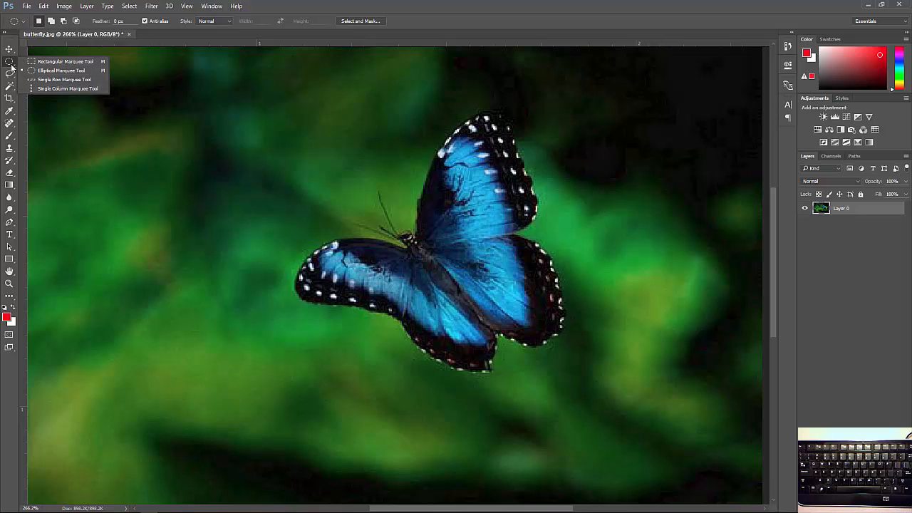
left_click(57, 61)
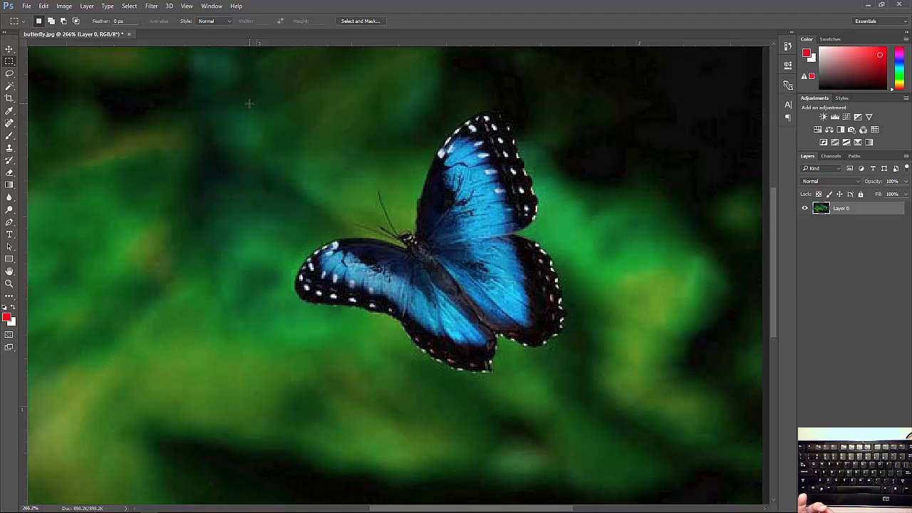
left_click_drag(249, 103, 572, 377)
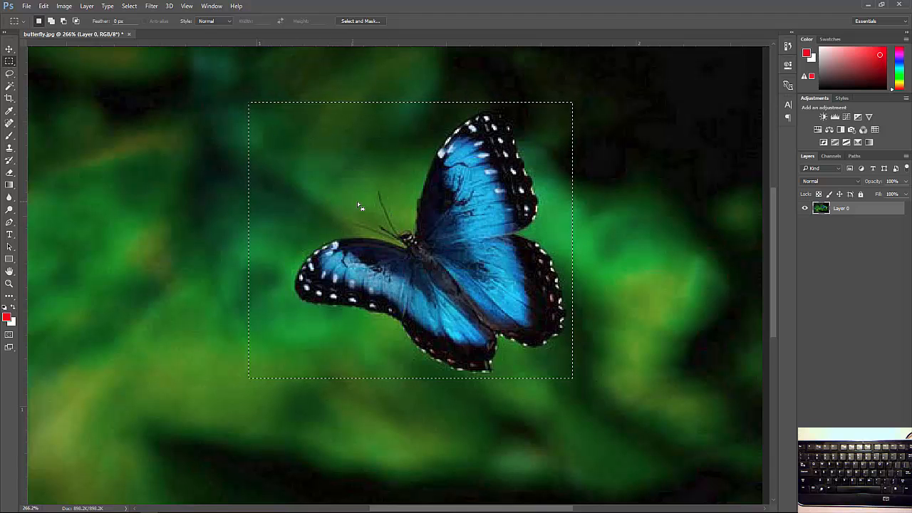
left_click_drag(358, 200, 379, 201)
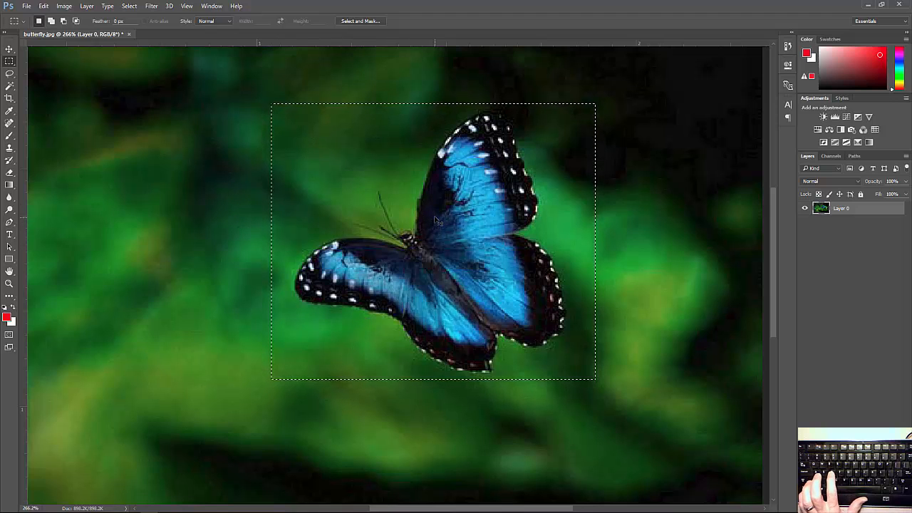
Clear the selection, draw a new rectangular marquee around the butterfly, shift its outline slightly to the right and deselect.
key("ctrl+d")
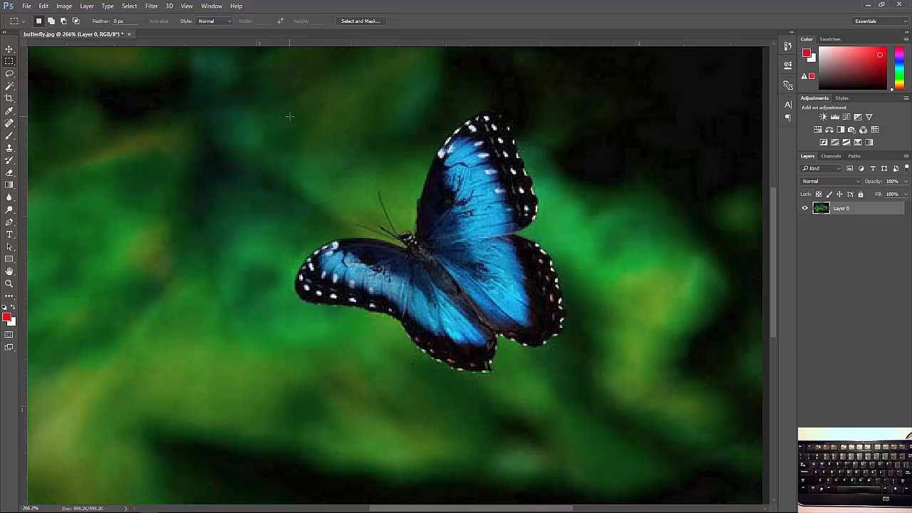
left_click_drag(283, 114, 572, 374)
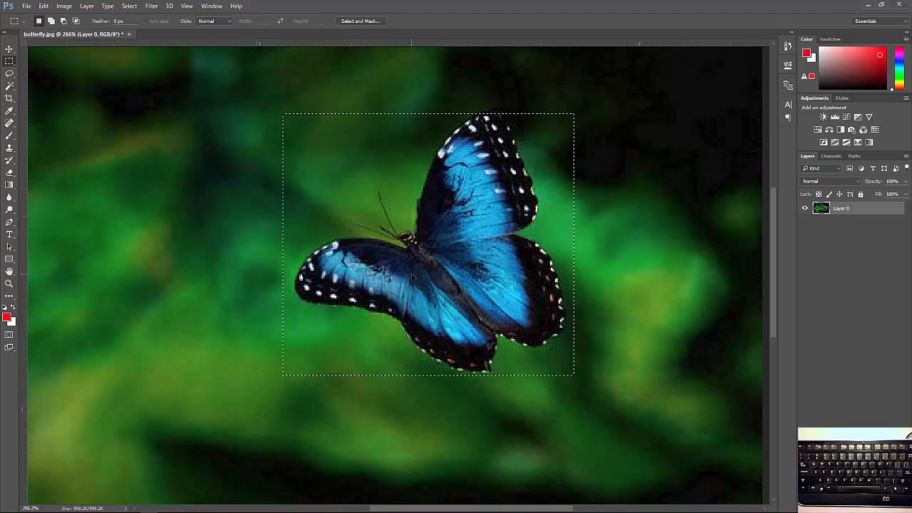
left_click_drag(412, 277, 418, 275)
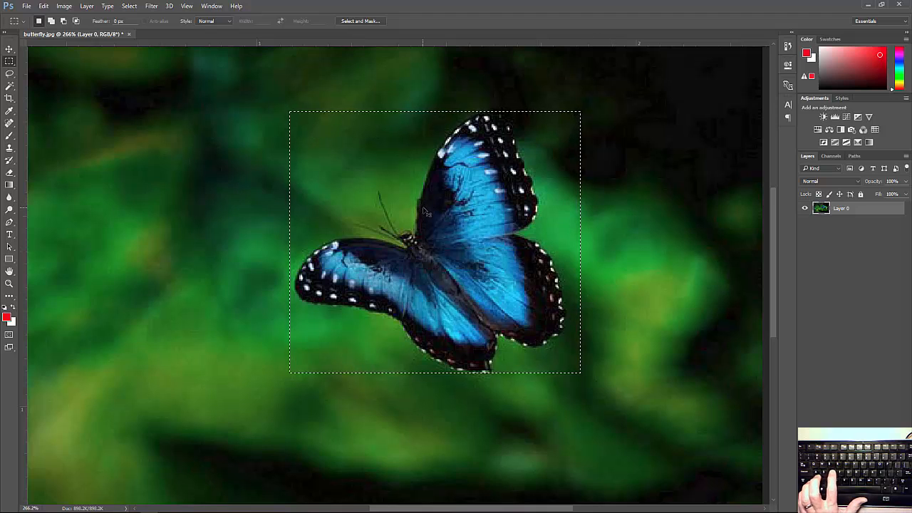
key("ctrl+d")
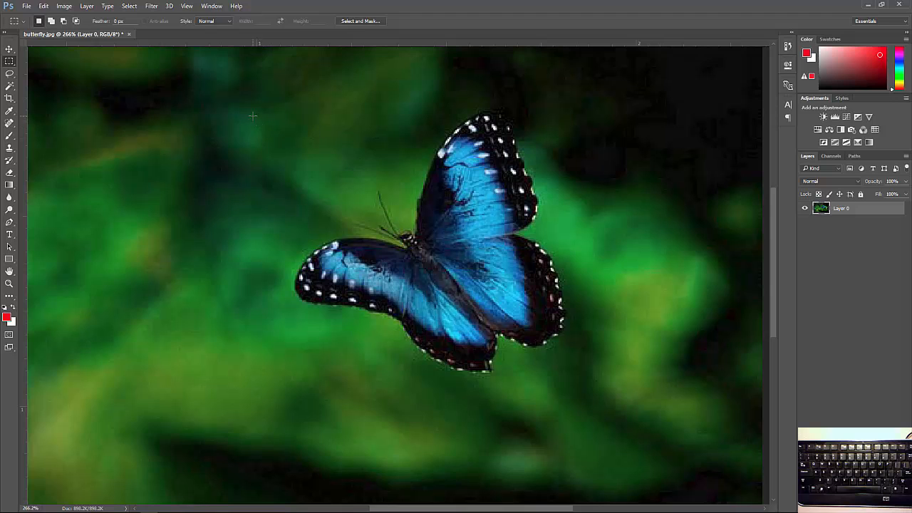
Draw rectangular marquees around the butterfly, repositioning the outline during drawing so it frames the wings, and clear each selection.
left_click_drag(322, 184, 570, 374)
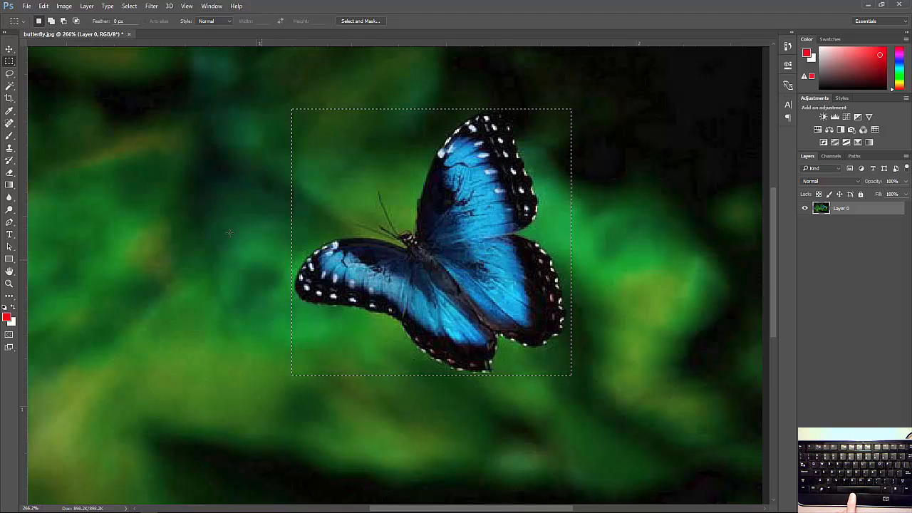
left_click(211, 146)
mouse_move(218, 99)
left_mouse_down()
mouse_move(340, 281)
mouse_move(656, 282)
mouse_move(392, 345)
left_mouse_up()
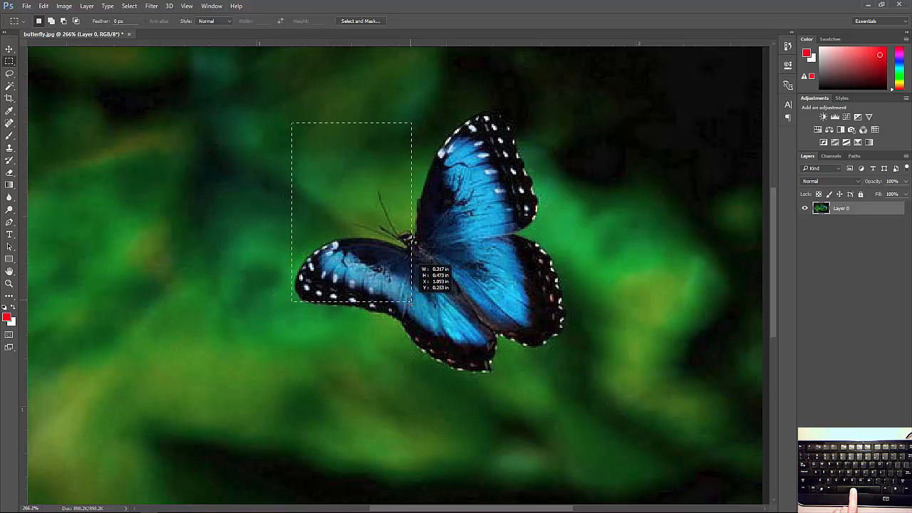
left_click_drag(411, 301, 553, 359)
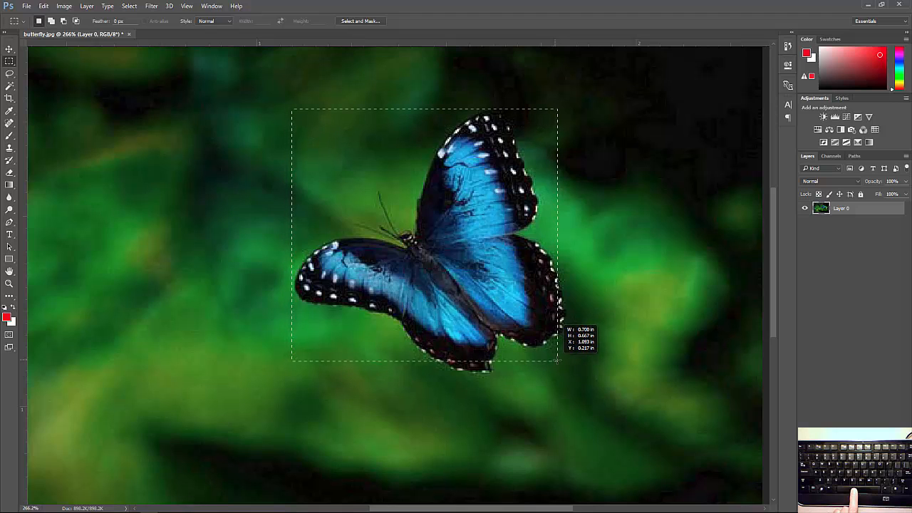
left_click_drag(558, 359, 574, 380)
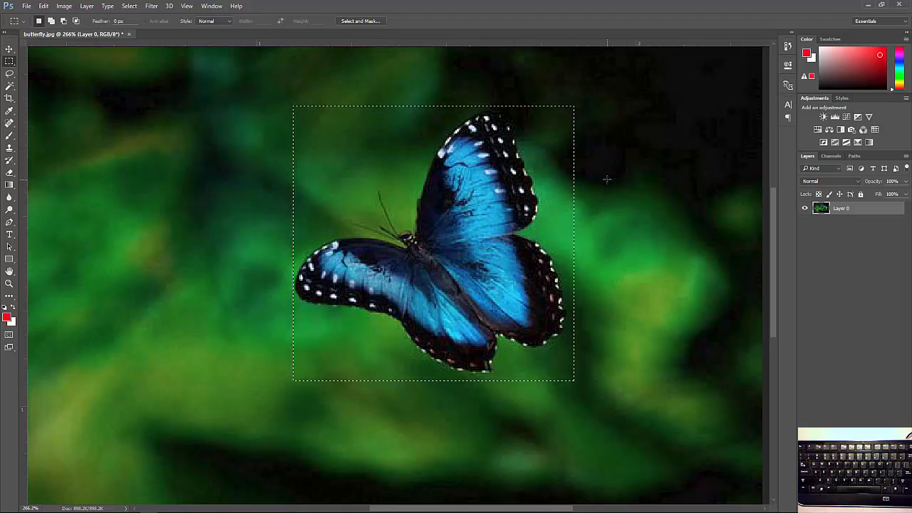
left_click(225, 170)
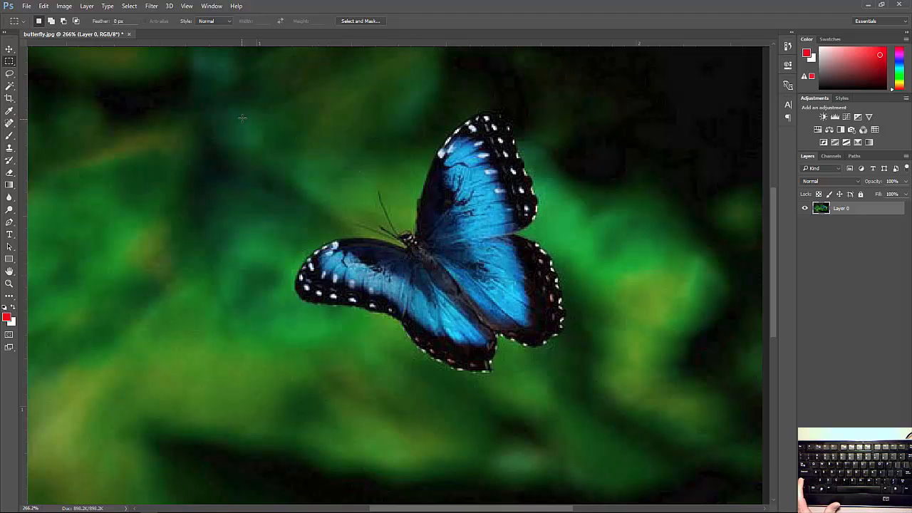
Draw a square-constrained marquee around the butterfly and another over the background and left wing, clearing each one.
left_click_drag(264, 112, 638, 390)
mouse_move(638, 389)
left_mouse_down()
mouse_move(669, 390)
mouse_move(669, 377)
left_mouse_up()
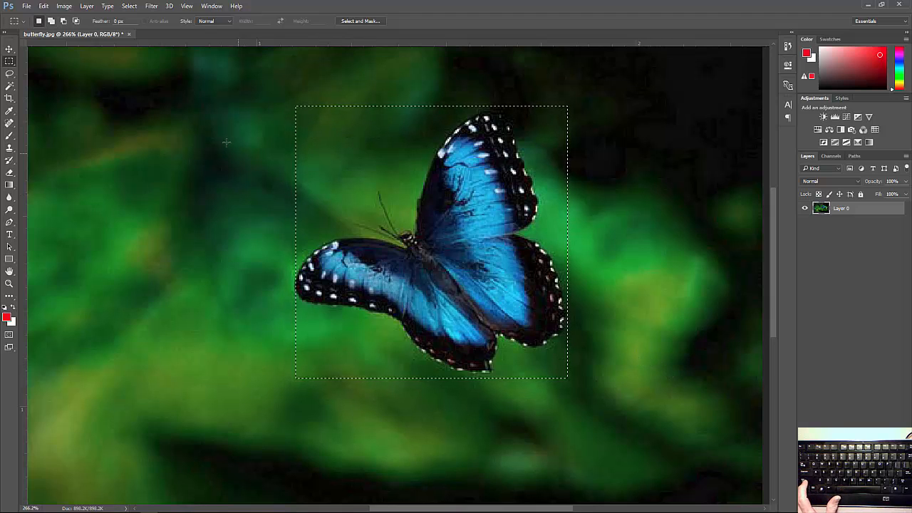
left_click(215, 105)
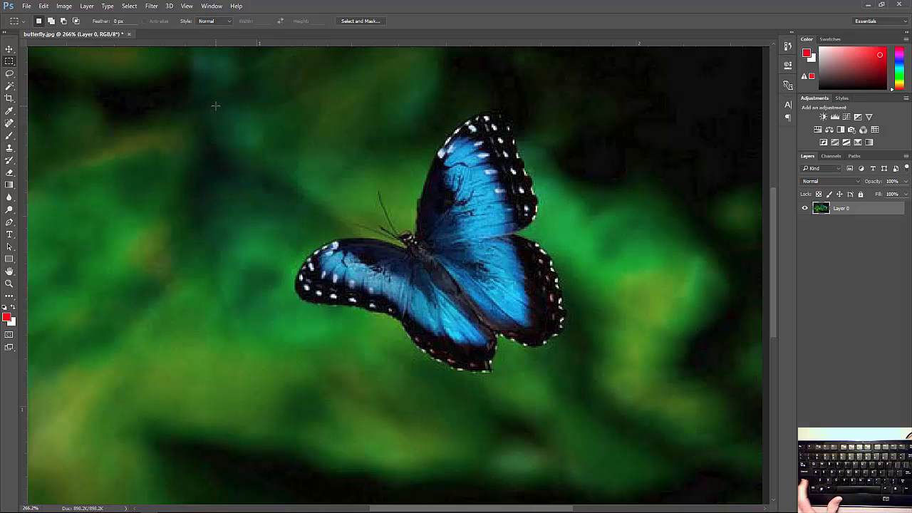
left_click_drag(215, 105, 369, 259)
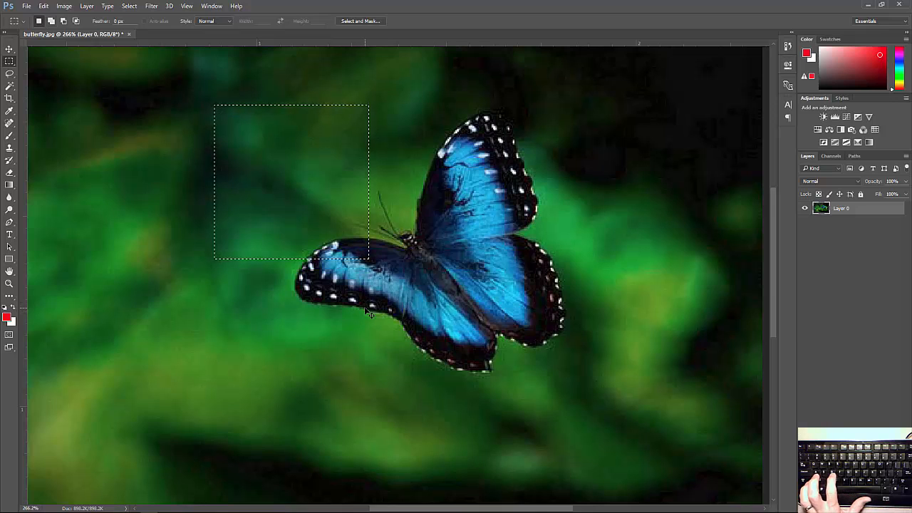
key("ctrl+d")
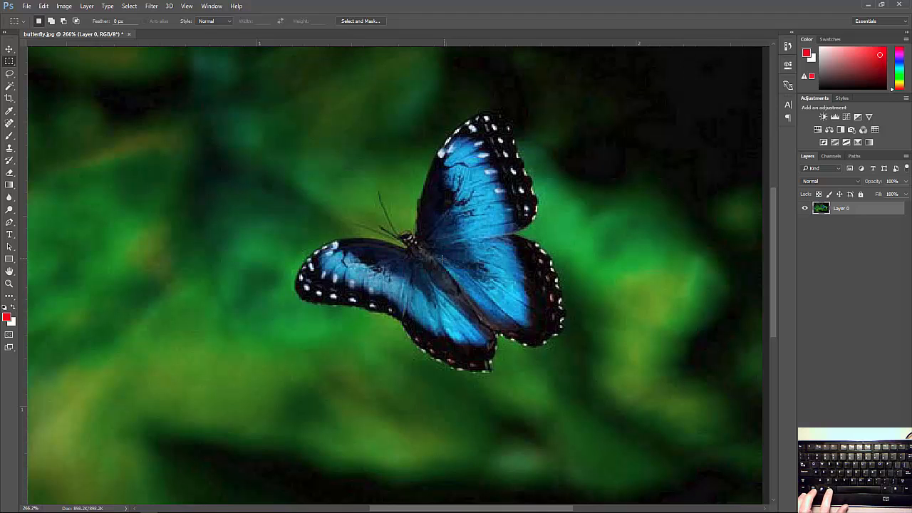
Draw a marquee outward from the butterfly's centre, compare it with marquees drawn from a corner, and clear each selection.
left_click_drag(438, 260, 576, 391)
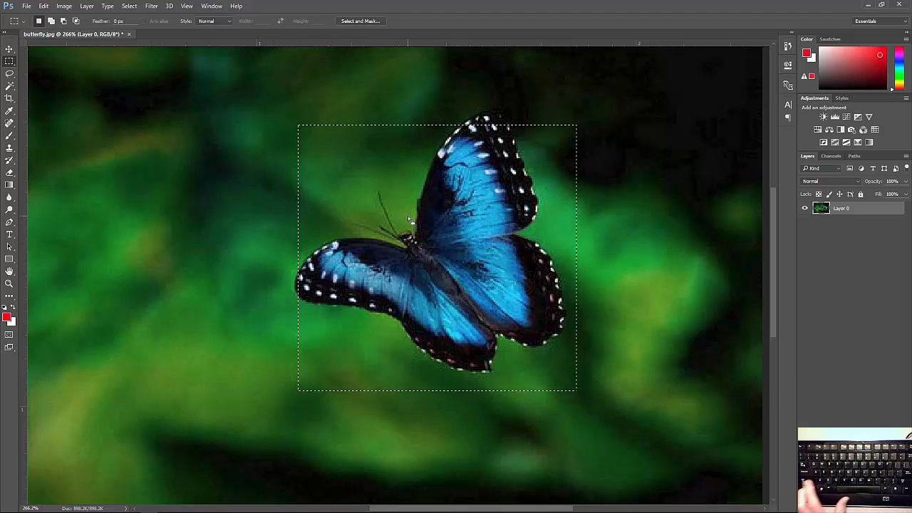
key("ctrl+d")
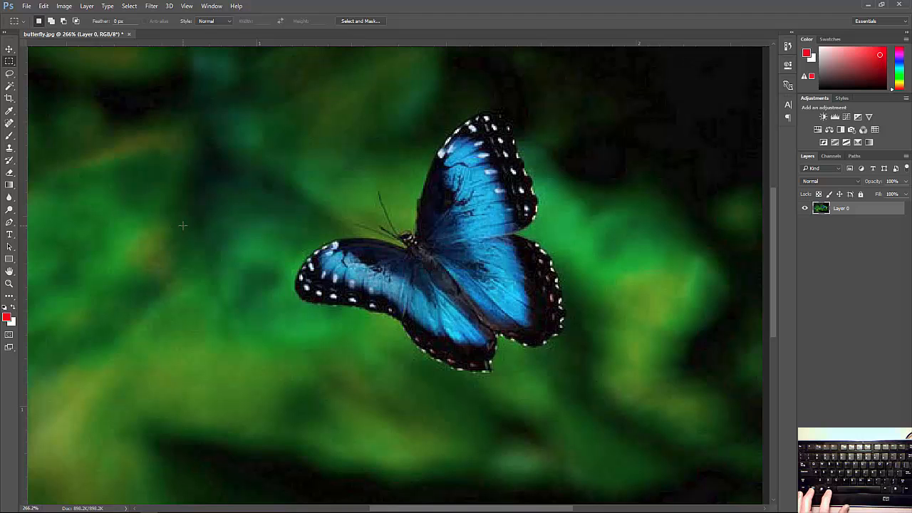
mouse_move(183, 186)
left_mouse_down()
mouse_move(216, 228)
mouse_move(267, 252)
mouse_move(292, 286)
left_mouse_up()
left_click(274, 219)
left_click_drag(201, 147, 572, 448)
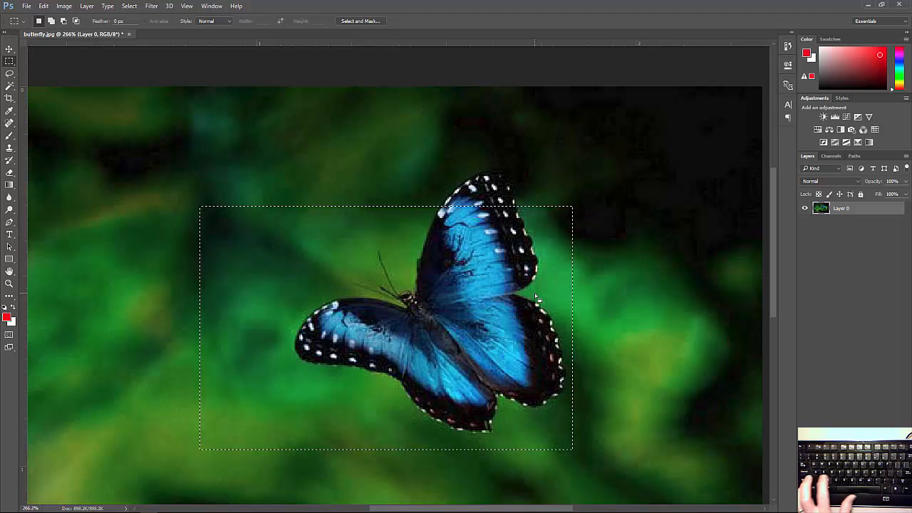
key("ctrl+d")
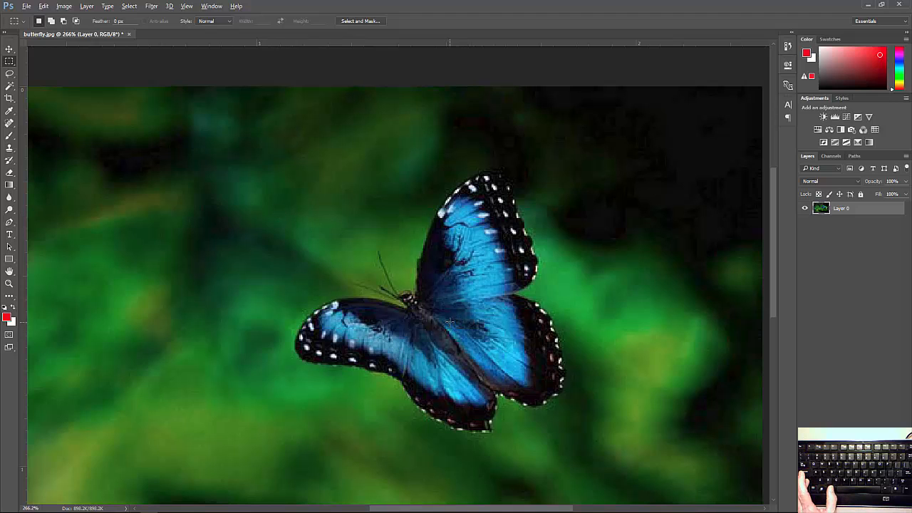
Draw a square marquee outward from the butterfly's centre to enclose it, and copy the selected area to a new layer.
left_click_drag(452, 323, 630, 441)
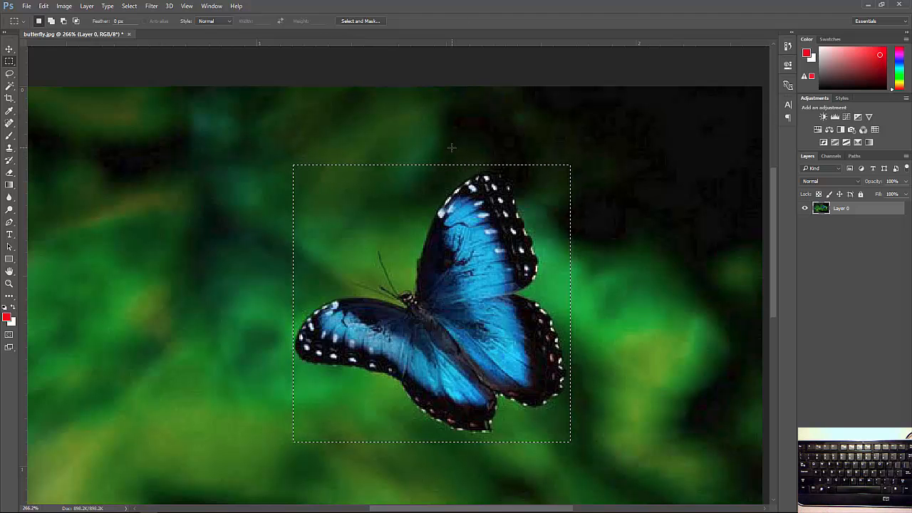
key("ctrl+d")
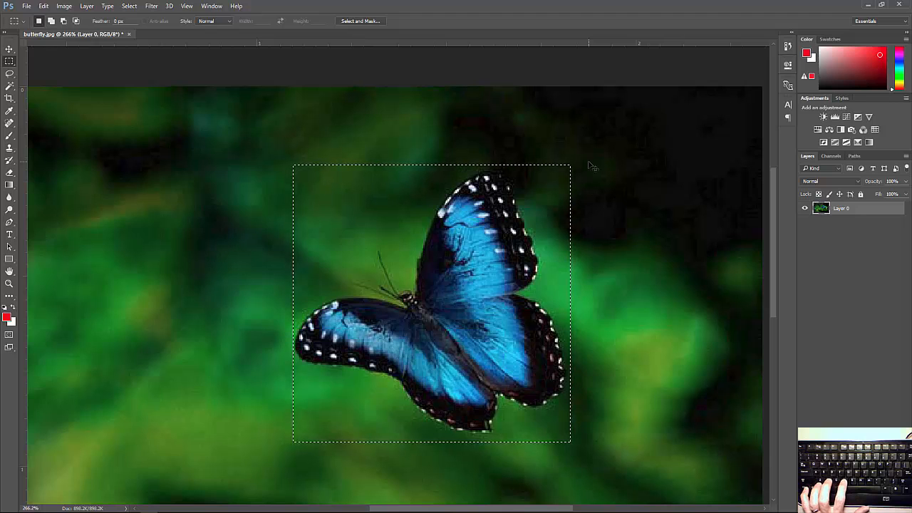
key("ctrl+j")
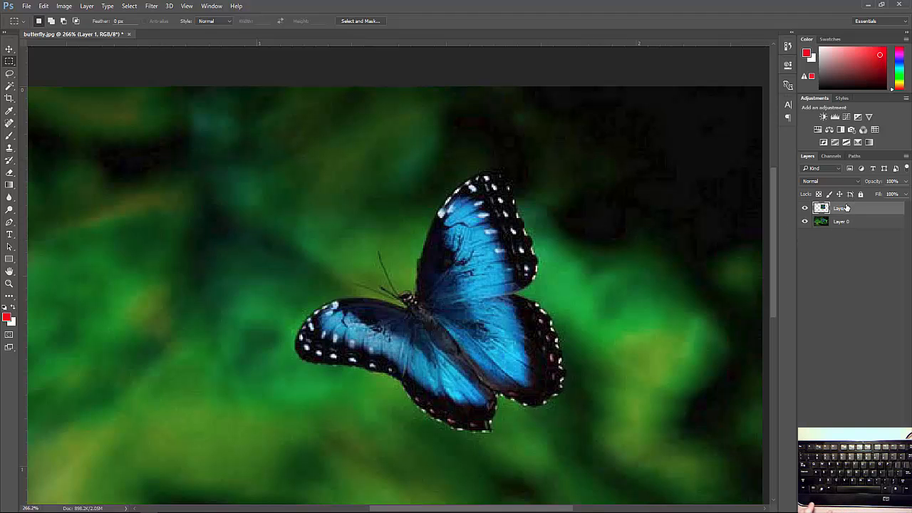
key("ctrl")
key("ctrl")
key("ctrl")
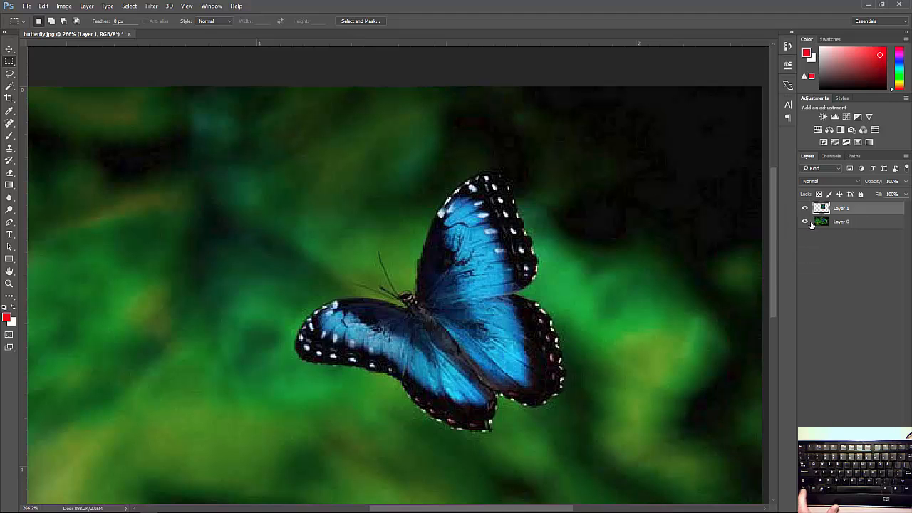
key("ctrl")
Hide and show Layer 0 to inspect the copied square on Layer 1, and toggle Layer 1's visibility, leaving both layers shown.
left_click(805, 222)
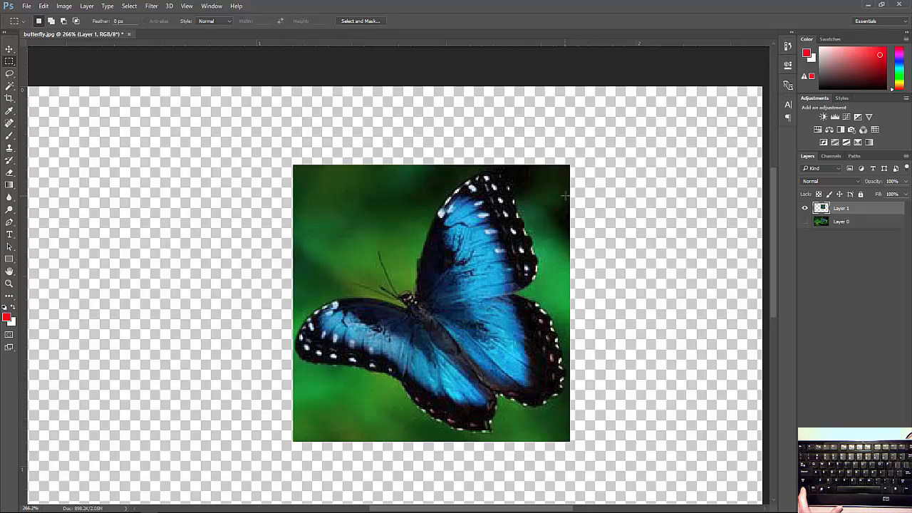
left_click(847, 214)
left_click(847, 213)
left_click(803, 223)
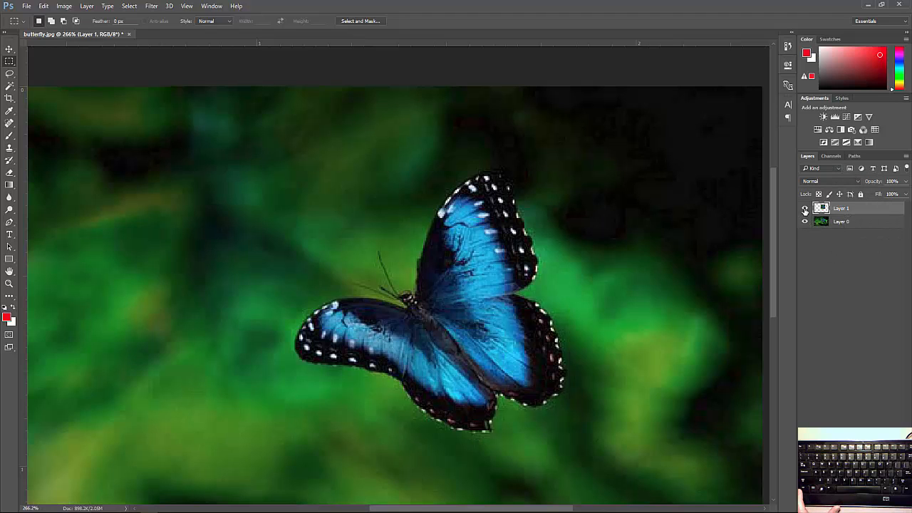
left_click(804, 208)
left_click(804, 208)
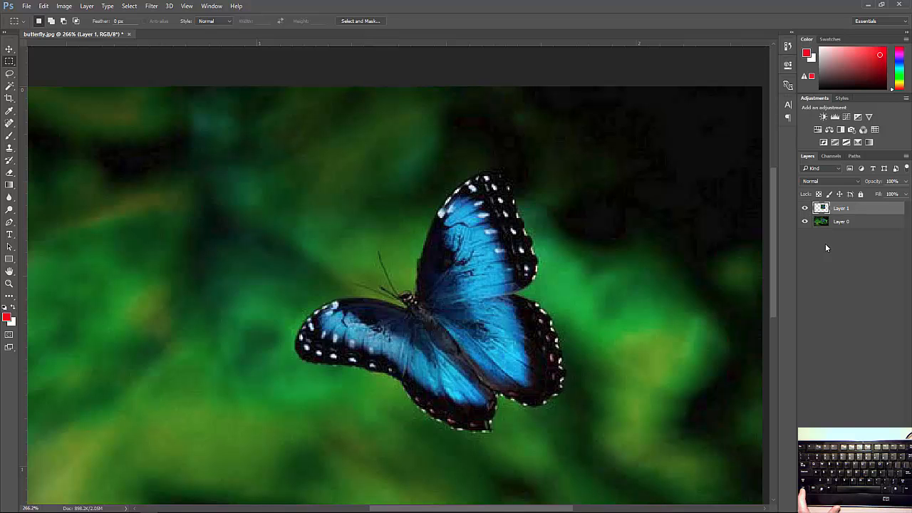